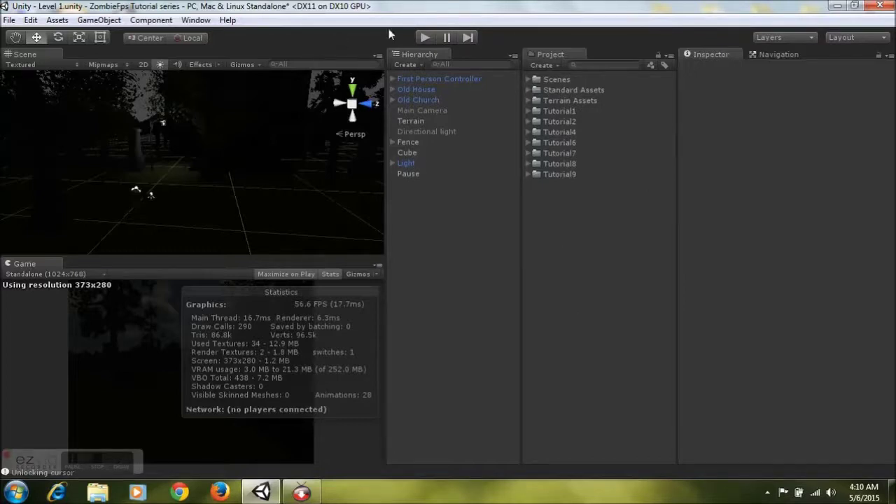
- Enter play mode from the toolbar to run the Level 1 scene
{"action": "left_click", "coordinate": [424, 39]}
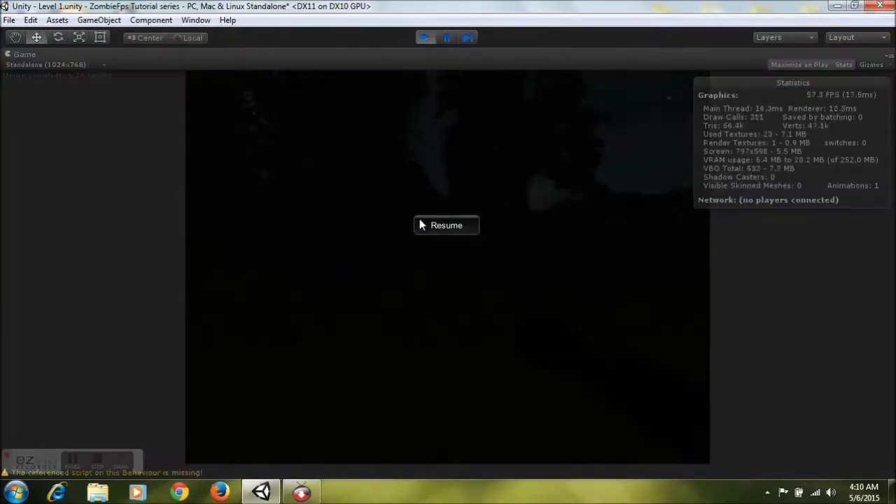
- Resume the game, walk up to the street lamp and back, then pause and exit play mode
{"action": "left_click", "coordinate": [428, 223]}
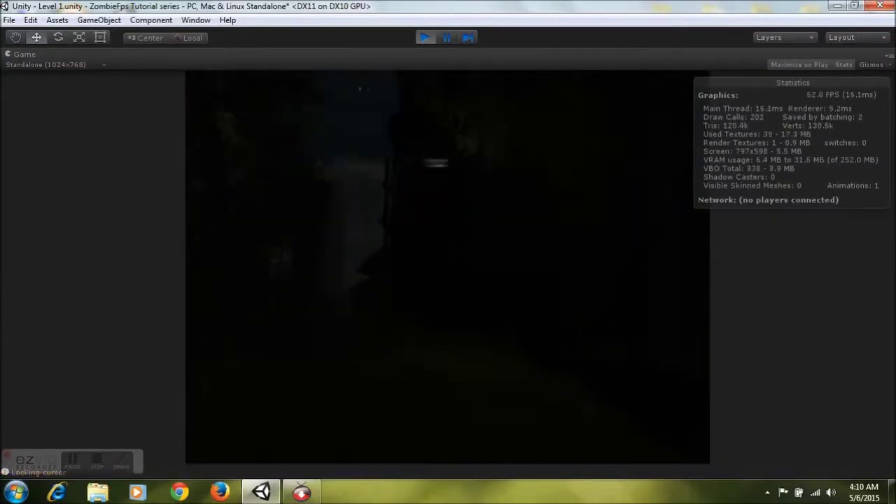
{"action": "key", "text": "w"}
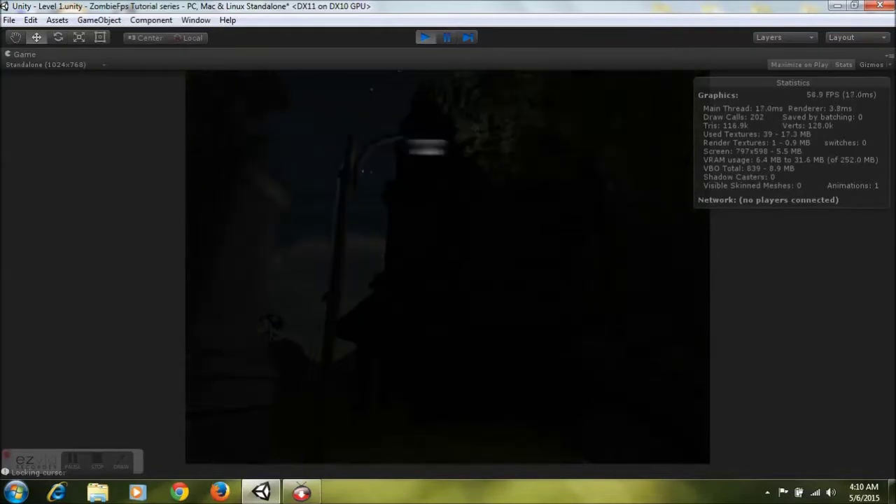
{"action": "key", "text": "s"}
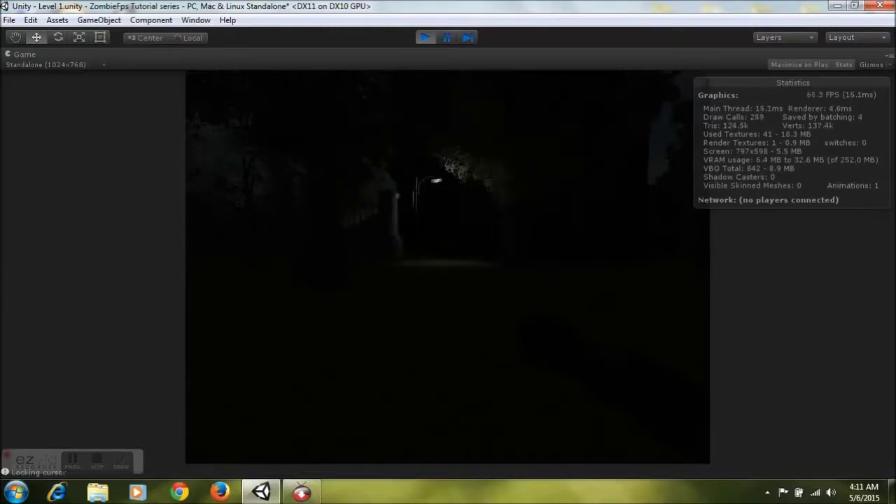
{"action": "key", "text": "w"}
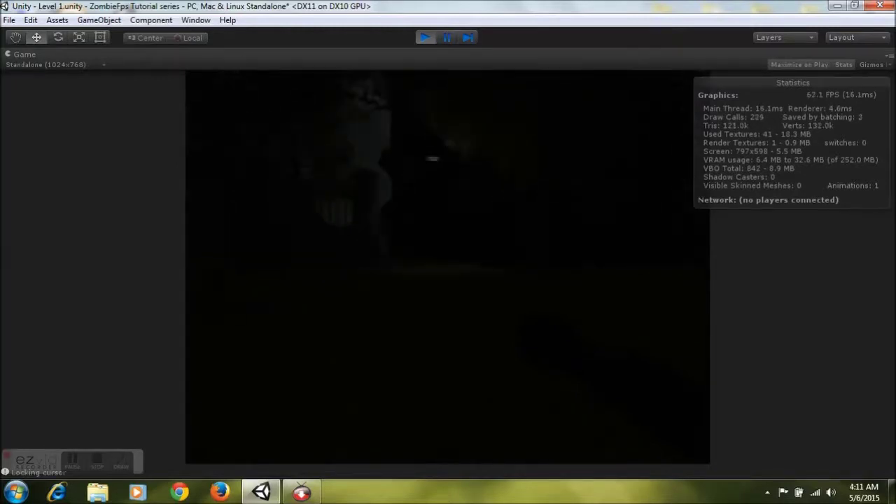
{"action": "key", "text": "w"}
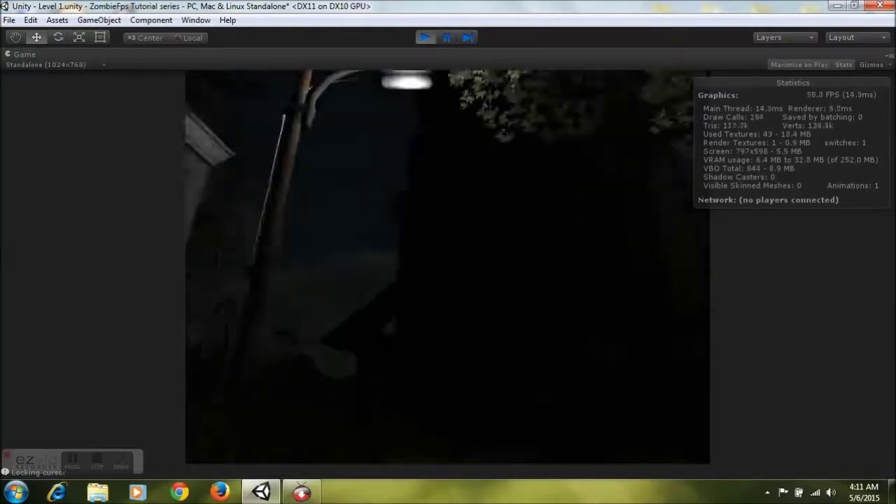
{"action": "key", "text": "s"}
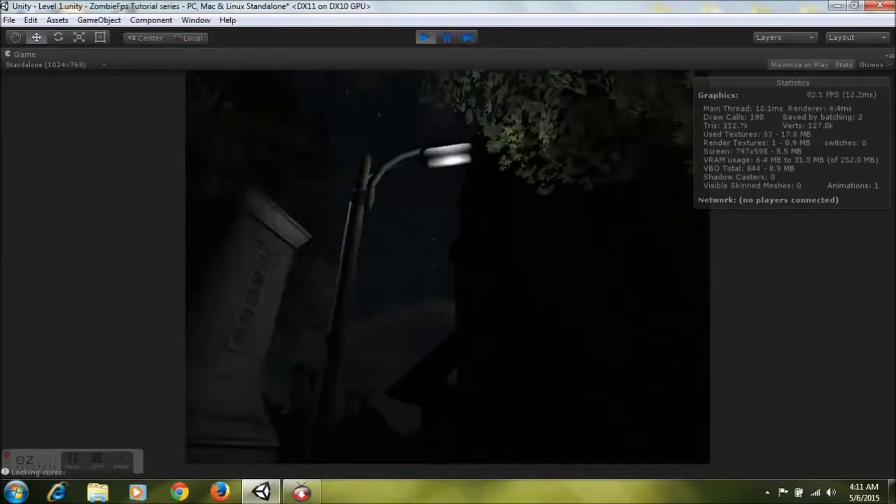
{"action": "key", "text": "s"}
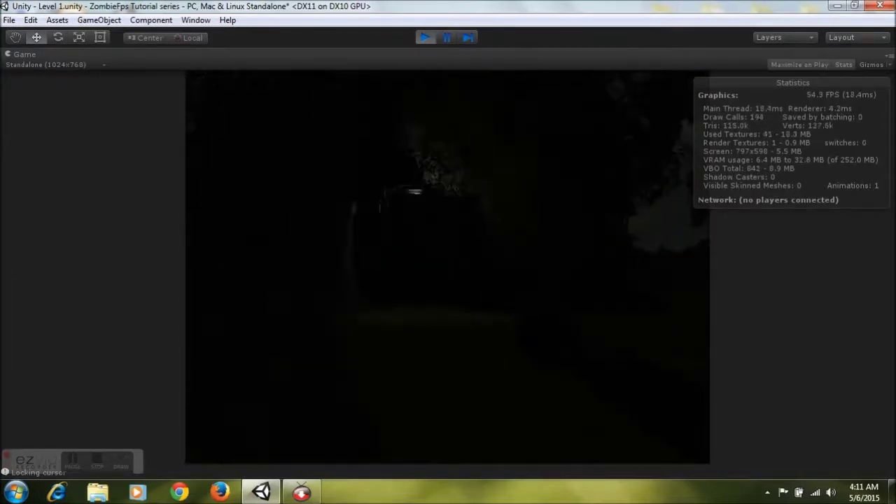
{"action": "key", "text": "s"}
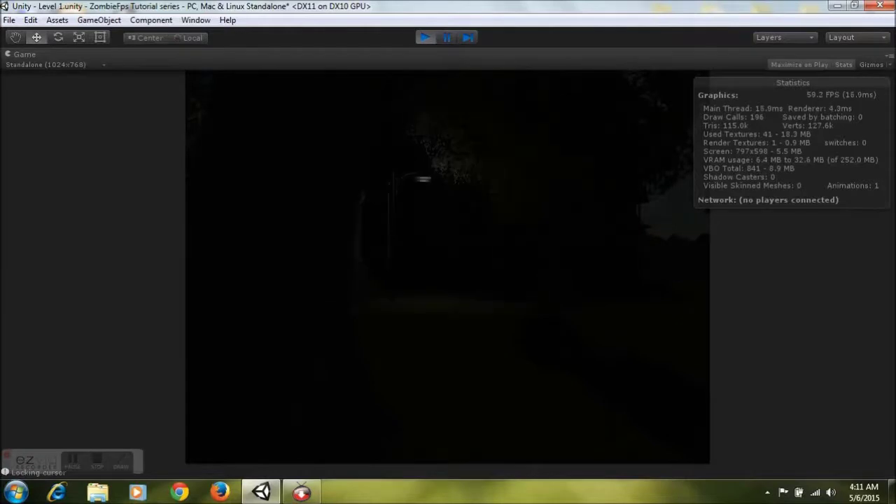
{"action": "key", "text": "Escape"}
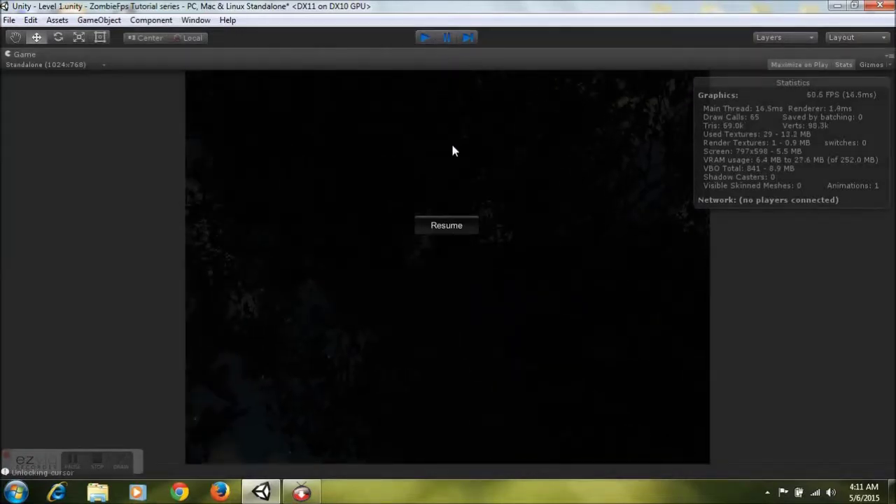
{"action": "key", "text": "ctrl+p"}
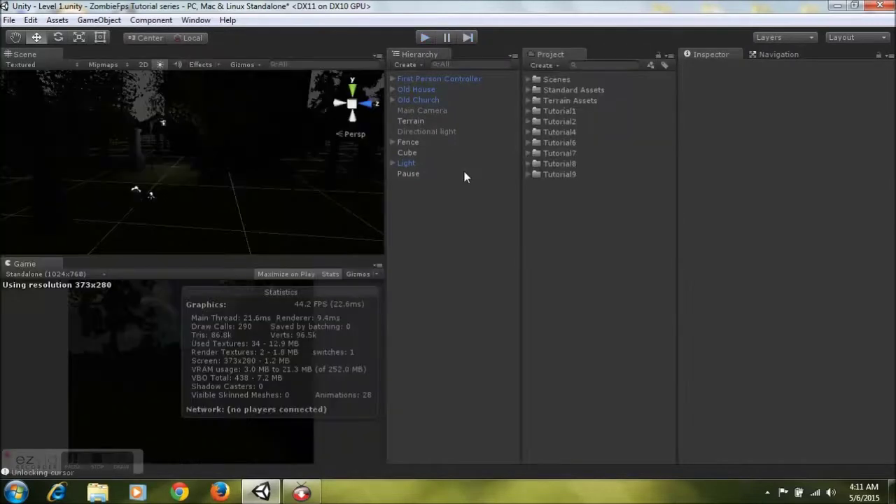
{"action": "left_click", "coordinate": [542, 175]}
{"action": "left_click", "coordinate": [527, 175]}
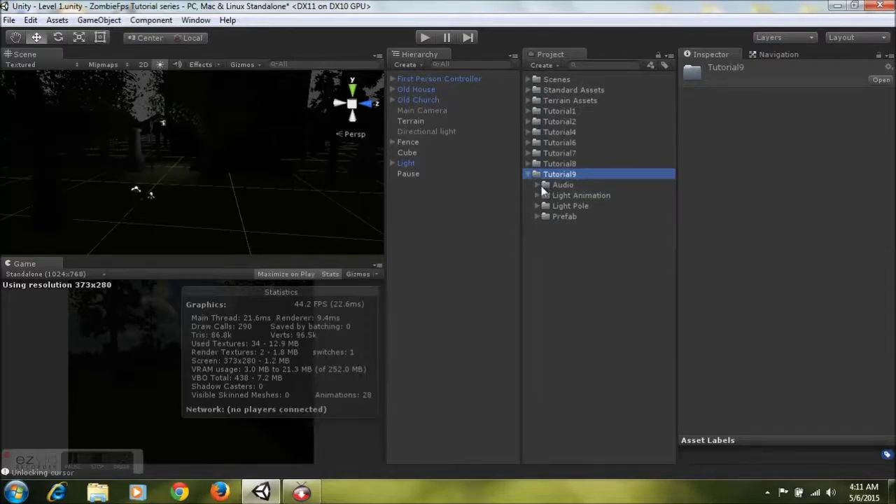
{"action": "left_click", "coordinate": [543, 187]}
{"action": "left_click", "coordinate": [538, 185]}
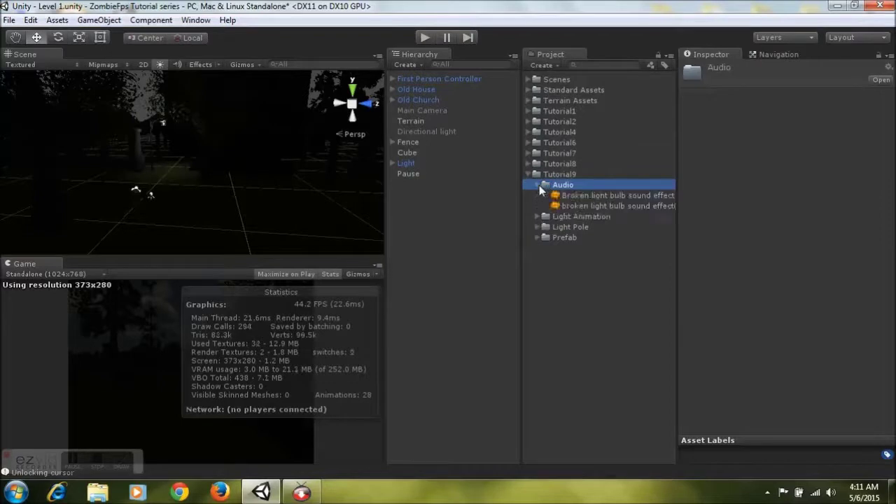
{"action": "left_click", "coordinate": [569, 206]}
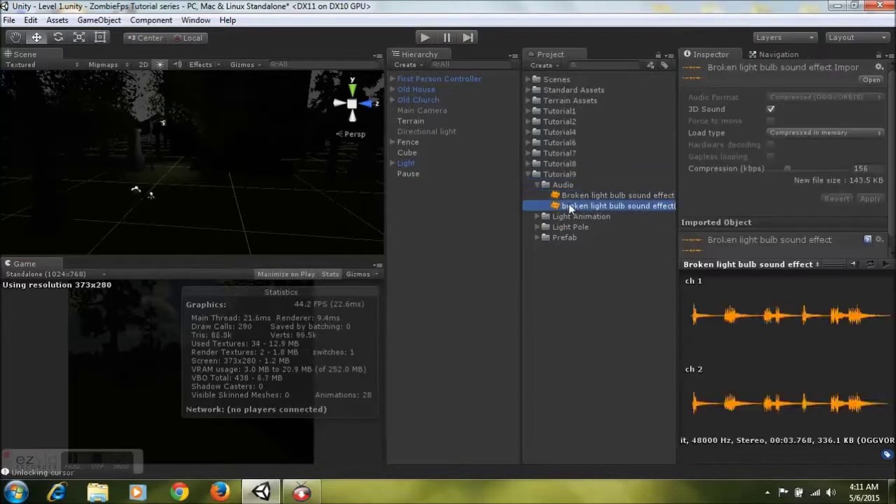
{"action": "left_click", "coordinate": [569, 196]}
{"action": "left_click", "coordinate": [570, 206]}
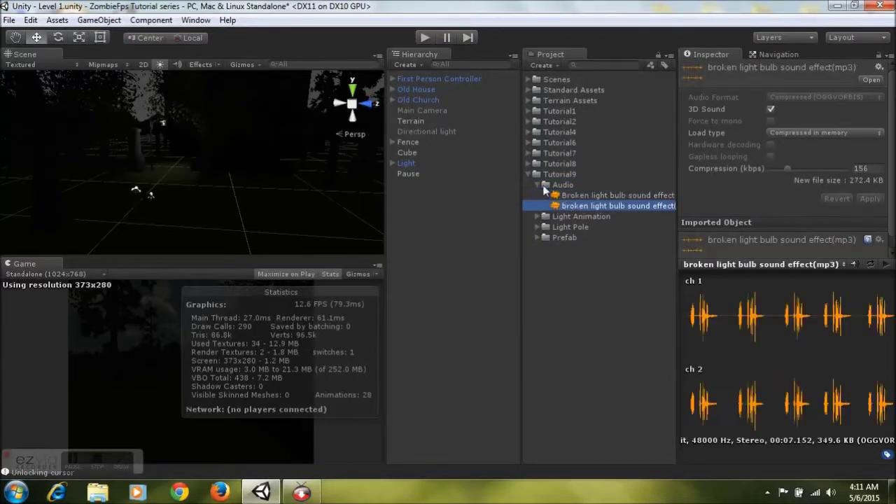
{"action": "left_click", "coordinate": [543, 186]}
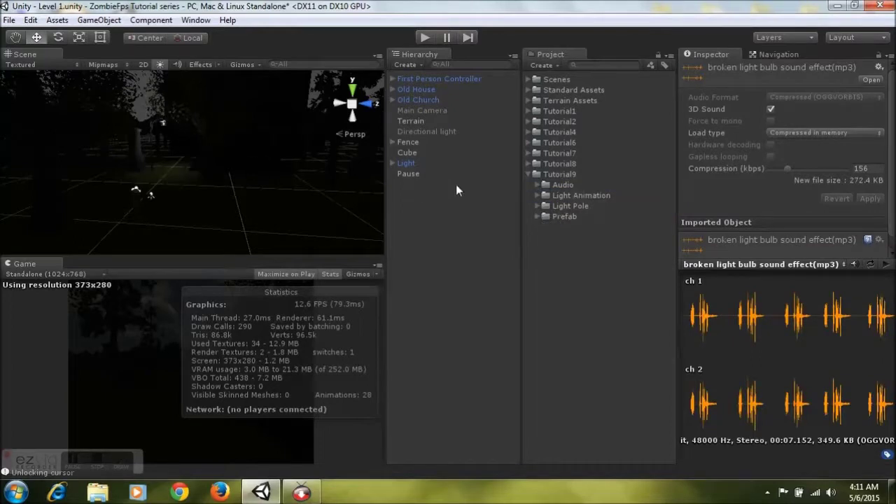
{"action": "left_click", "coordinate": [536, 196]}
{"action": "left_click", "coordinate": [536, 196]}
{"action": "left_click", "coordinate": [538, 206]}
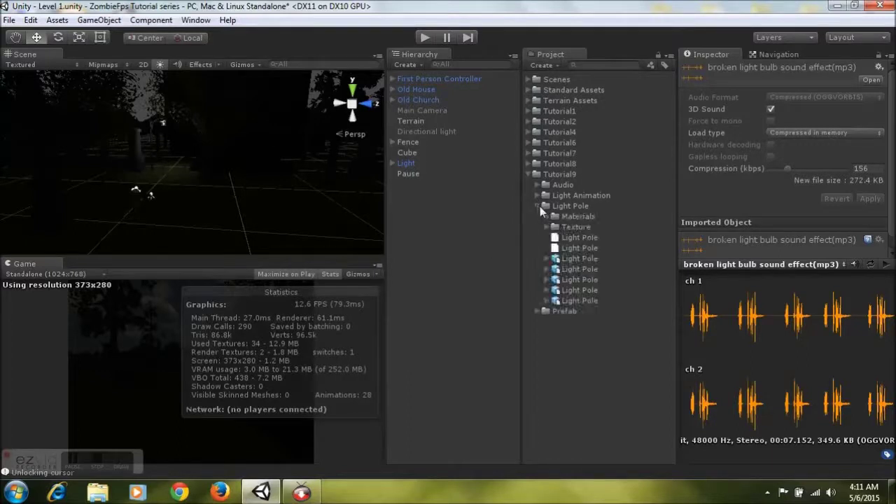
{"action": "left_click", "coordinate": [568, 258]}
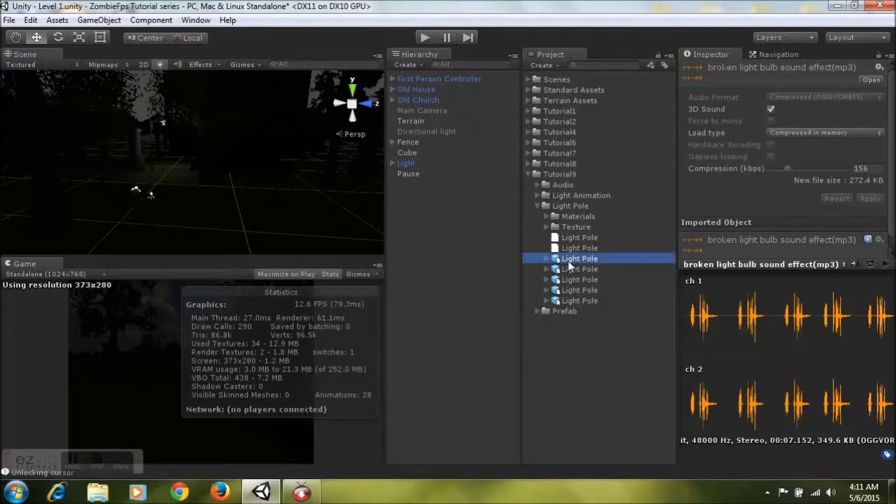
{"action": "left_click", "coordinate": [537, 206]}
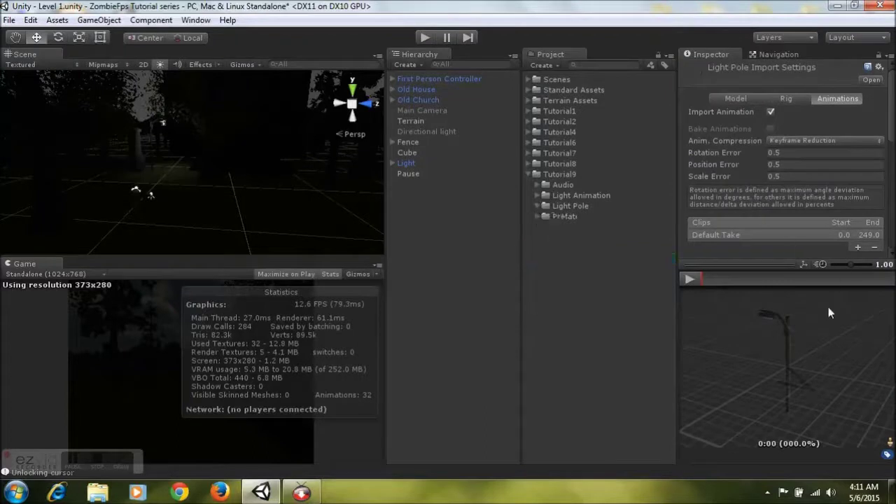
{"action": "left_click", "coordinate": [538, 216]}
{"action": "left_click", "coordinate": [557, 227]}
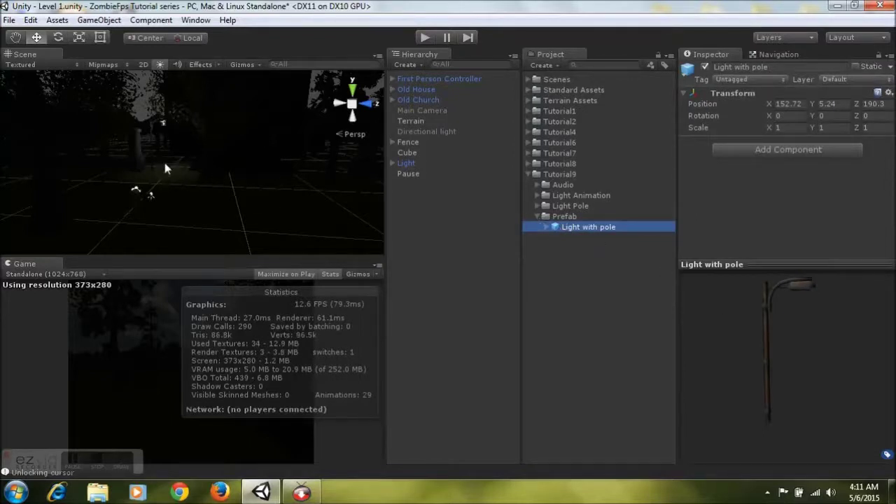
{"action": "left_click", "coordinate": [537, 216]}
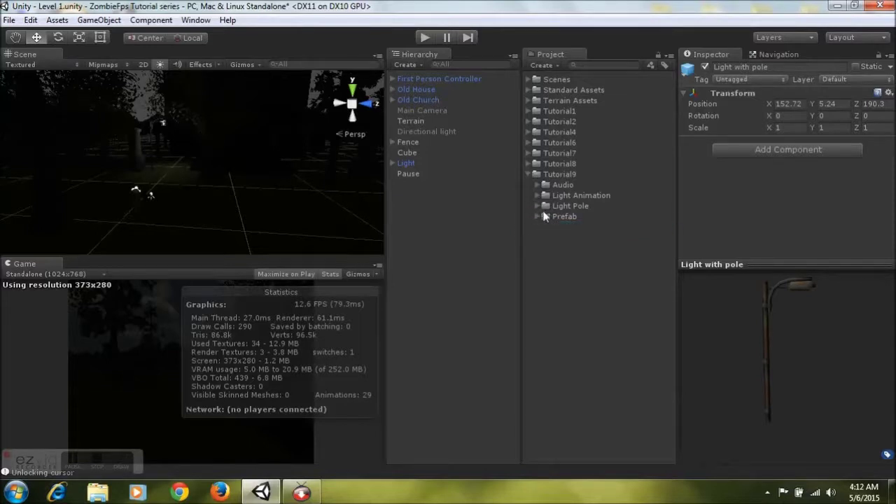
{"action": "left_click", "coordinate": [538, 217]}
{"action": "left_click_drag", "start_coordinate": [574, 227], "coordinate": [536, 196]}
{"action": "left_click", "coordinate": [538, 216]}
{"action": "left_click", "coordinate": [529, 175]}
{"action": "left_click", "coordinate": [537, 200]}
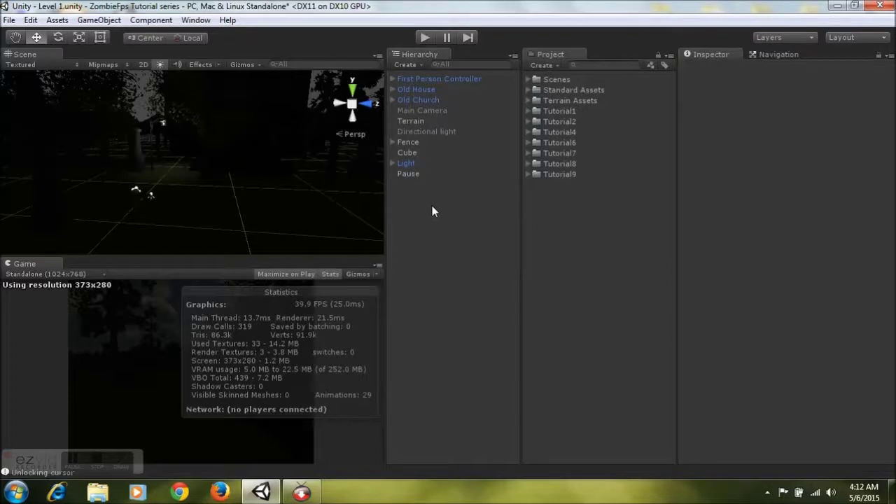
- Create a Point Light from the Hierarchy's Light menu
{"action": "right_click_drag", "start_coordinate": [268, 166], "coordinate": [228, 166]}
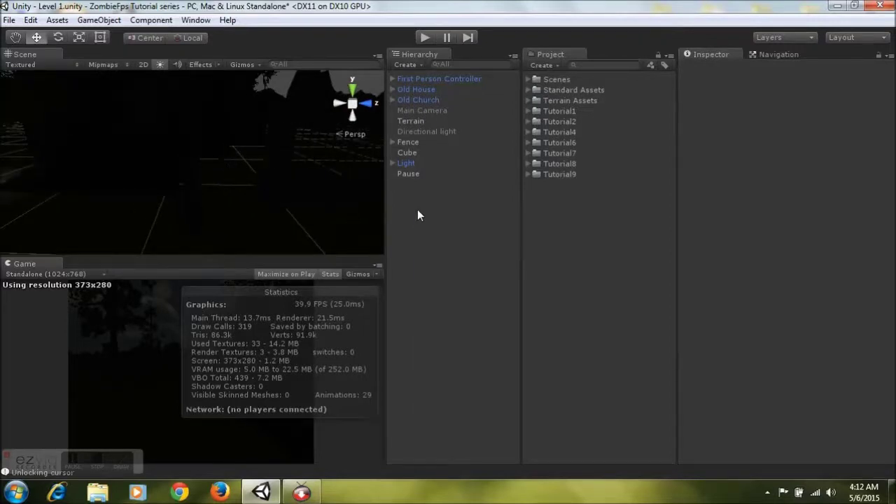
{"action": "right_click", "coordinate": [417, 209]}
{"action": "mouse_move", "coordinate": [433, 367]}
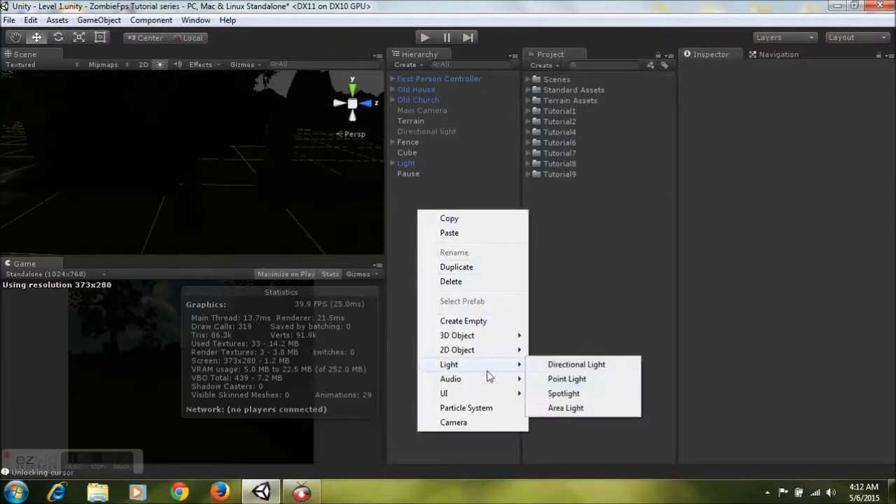
{"action": "left_click", "coordinate": [604, 378]}
- Move the Point light to 154.76, 5.24, 214.96 at the lamp head
{"action": "left_click_drag", "start_coordinate": [196, 180], "coordinate": [264, 213]}
{"action": "left_click_drag", "start_coordinate": [227, 178], "coordinate": [227, 113]}
{"action": "left_click_drag", "start_coordinate": [228, 161], "coordinate": [227, 187]}
{"action": "left_click_drag", "start_coordinate": [301, 180], "coordinate": [234, 96]}
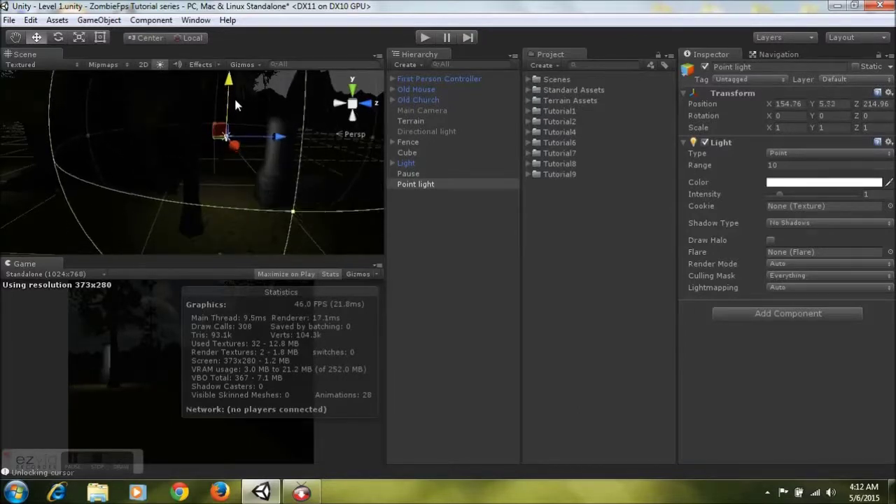
{"action": "left_click_drag", "start_coordinate": [257, 149], "coordinate": [214, 114], "text": "alt"}
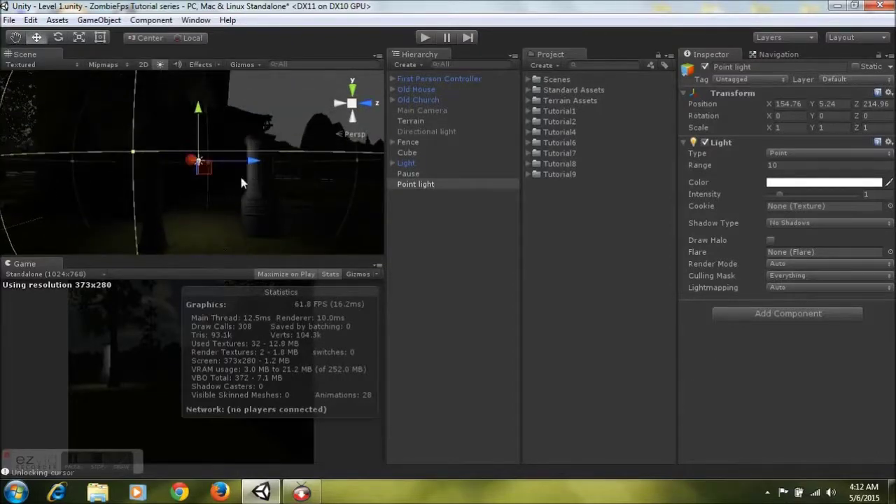
- Create an empty GameObject in the Hierarchy and start typing its new name
{"action": "left_click", "coordinate": [420, 205]}
{"action": "right_click", "coordinate": [420, 202]}
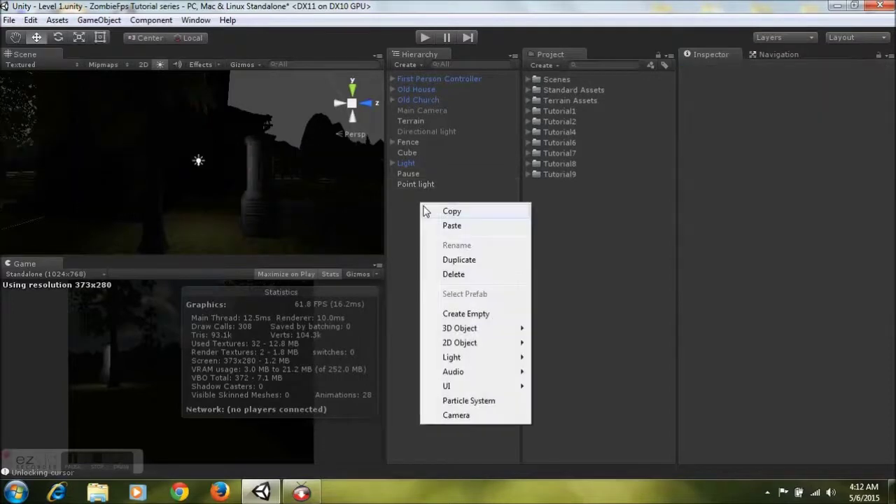
{"action": "left_click", "coordinate": [442, 313]}
{"action": "left_click", "coordinate": [430, 195]}
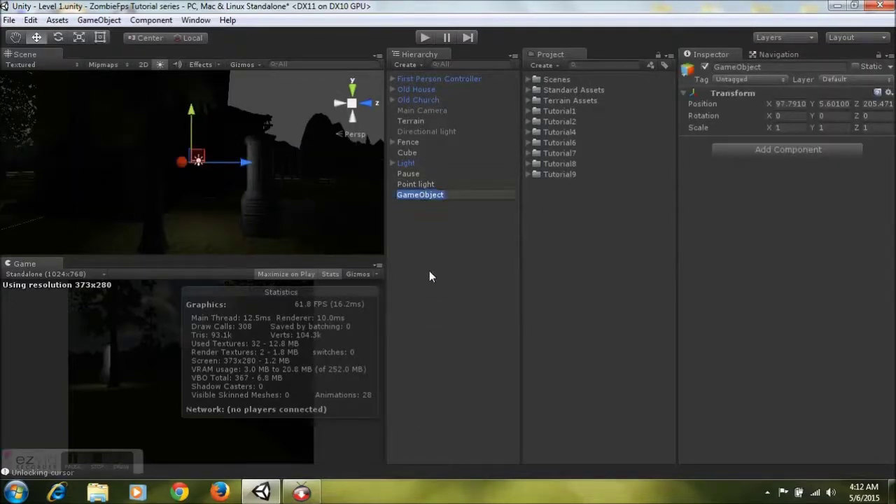
{"action": "type", "text": "Gight"}
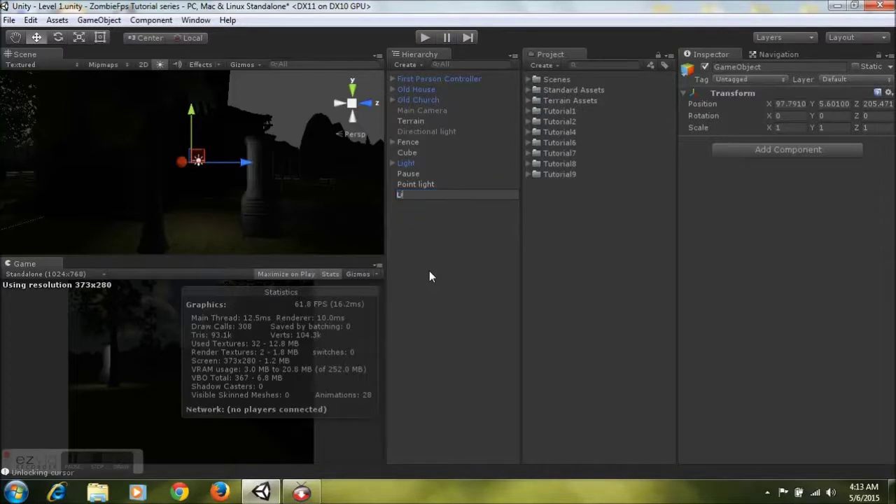
- Name the empty object 'Light' and nest Point light beneath it as a child
{"action": "key", "text": "Return"}
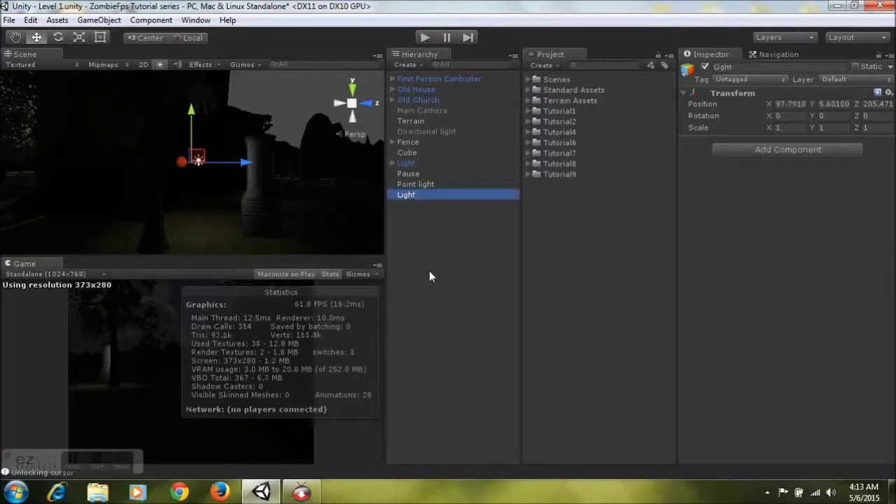
{"action": "left_click_drag", "start_coordinate": [408, 195], "coordinate": [411, 192]}
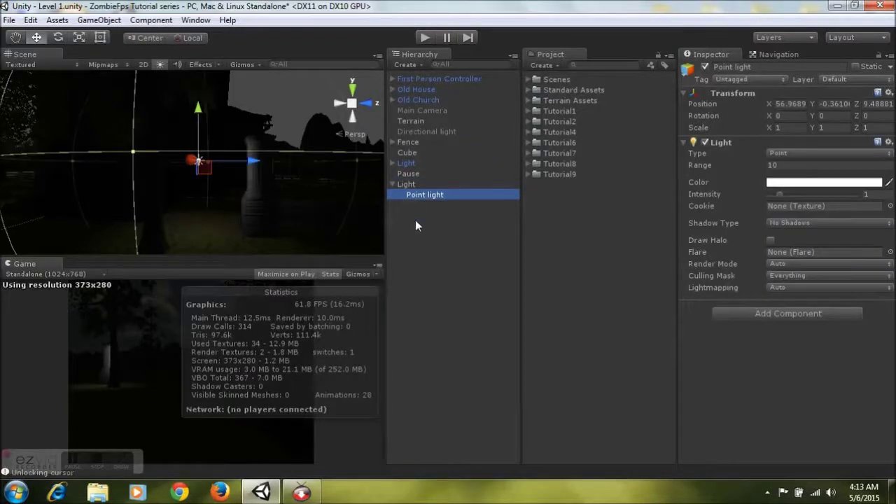
{"action": "left_click", "coordinate": [420, 223]}
{"action": "left_click", "coordinate": [419, 194]}
- Open Window > Animation and dock the Animation tab beside the Game tab
{"action": "left_click", "coordinate": [378, 267]}
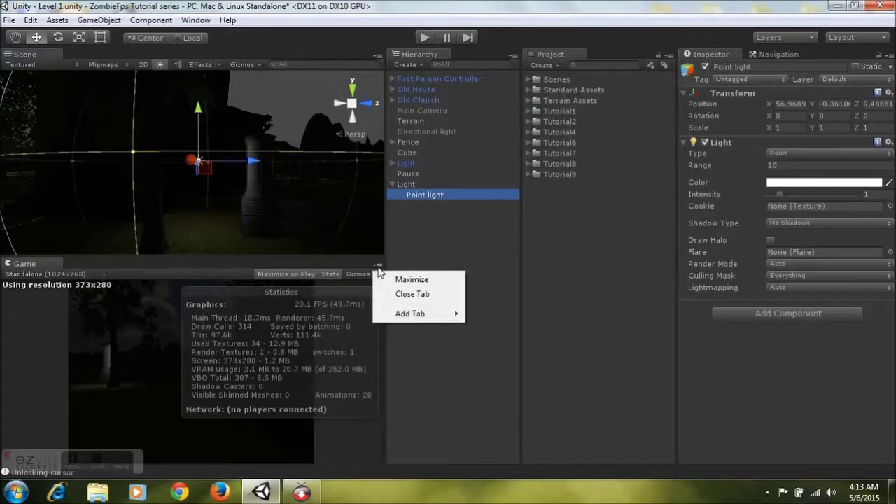
{"action": "mouse_move", "coordinate": [393, 315]}
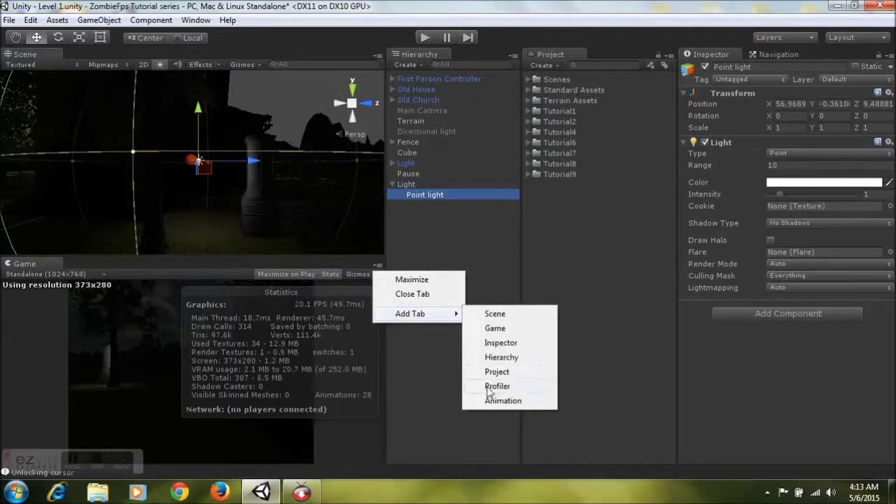
{"action": "left_click", "coordinate": [190, 24]}
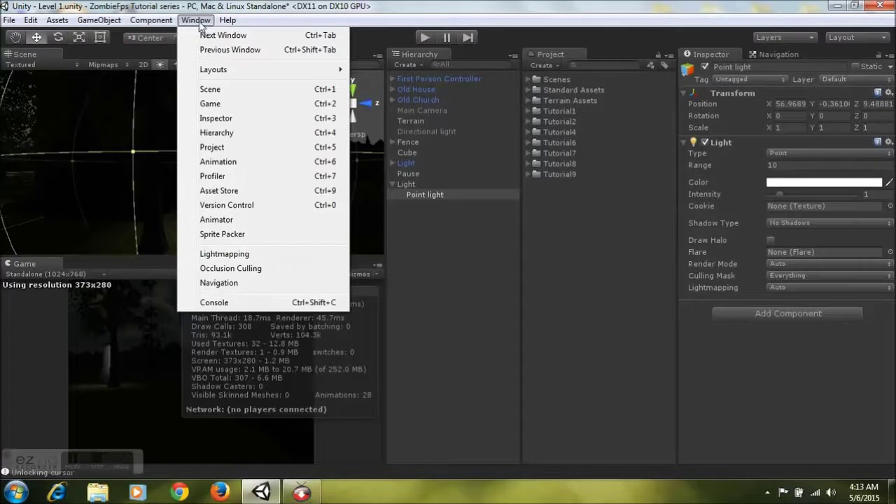
{"action": "left_click", "coordinate": [235, 165]}
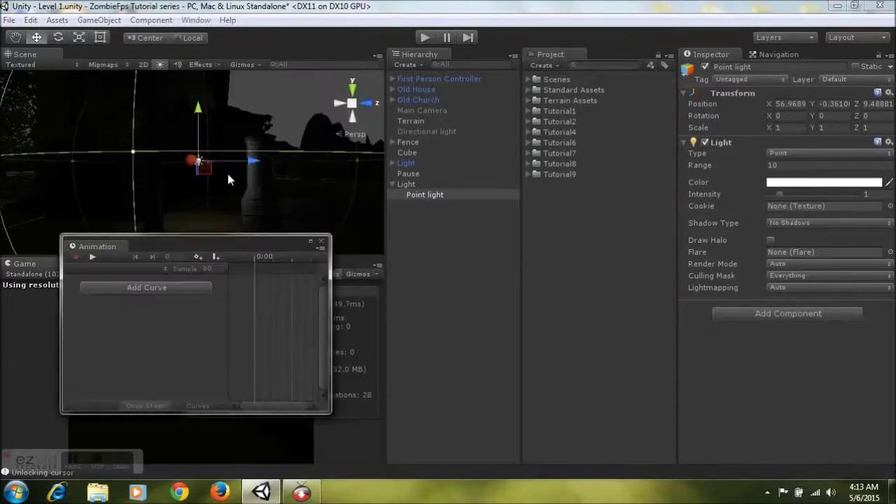
{"action": "left_click_drag", "start_coordinate": [140, 240], "coordinate": [422, 224]}
{"action": "left_click_drag", "start_coordinate": [123, 54], "coordinate": [128, 284]}
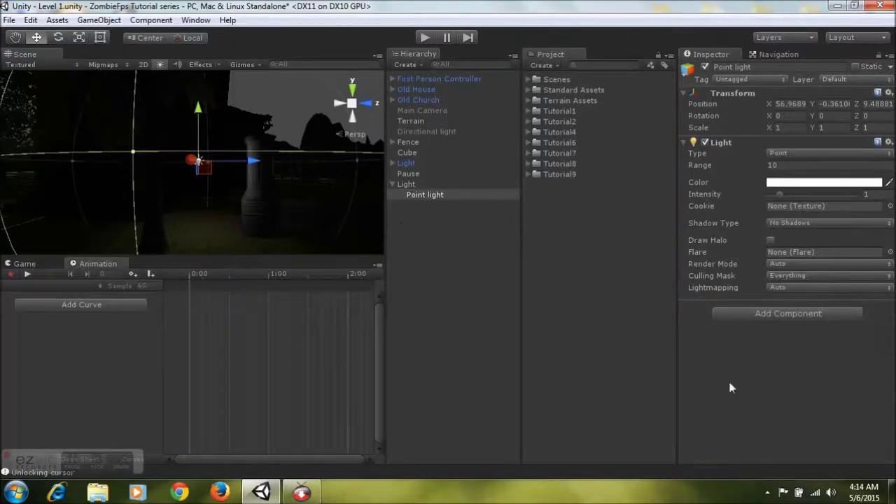
- Add an Animation component to Point light
{"action": "left_click", "coordinate": [782, 317]}
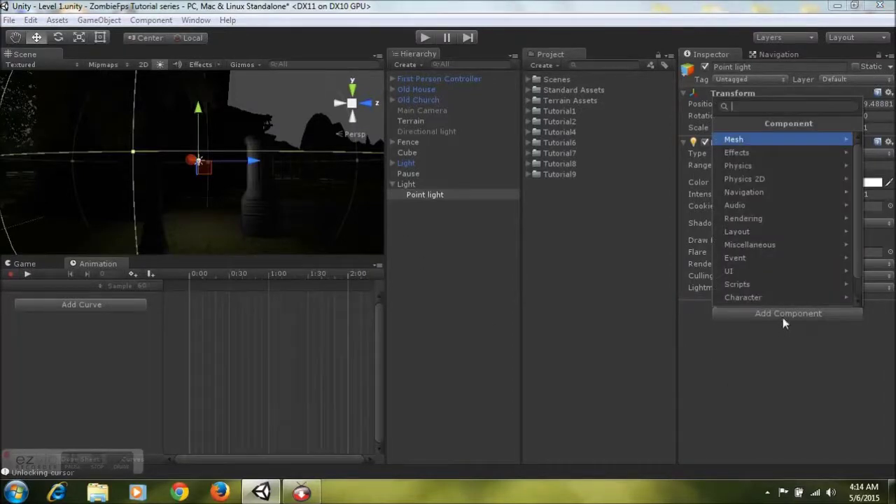
{"action": "left_click", "coordinate": [716, 344]}
{"action": "left_click", "coordinate": [422, 195]}
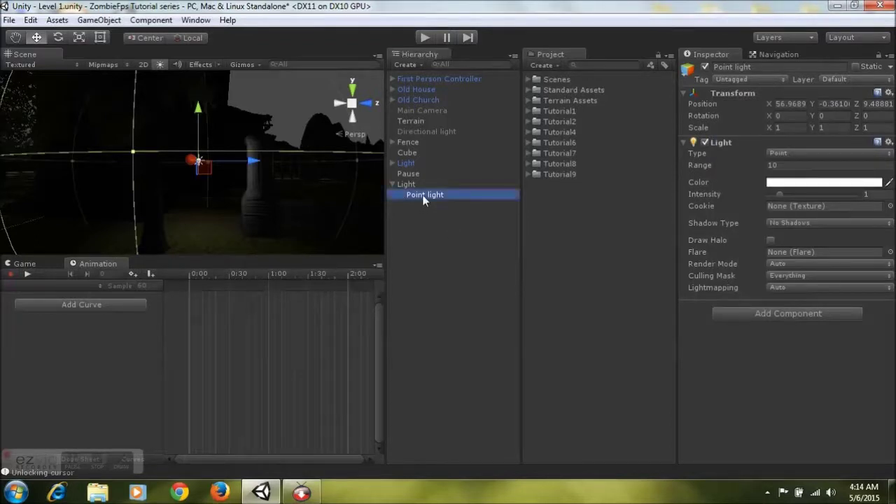
{"action": "left_click", "coordinate": [768, 313]}
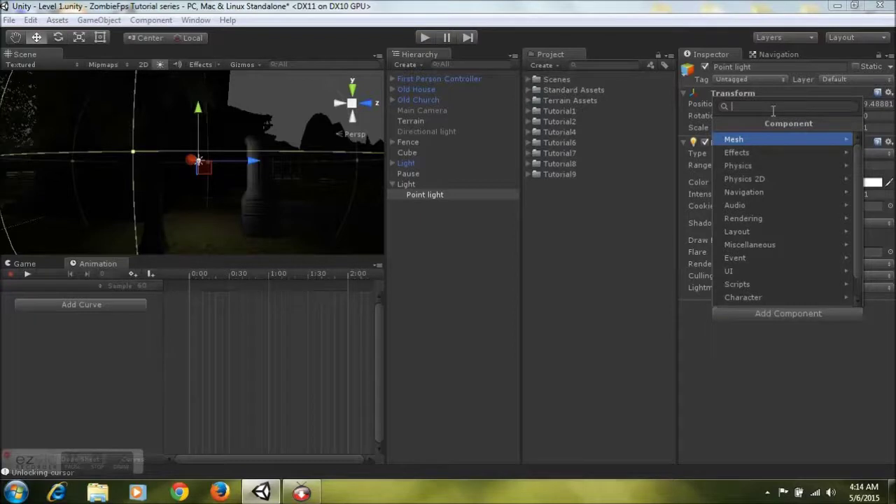
{"action": "type", "text": "an"}
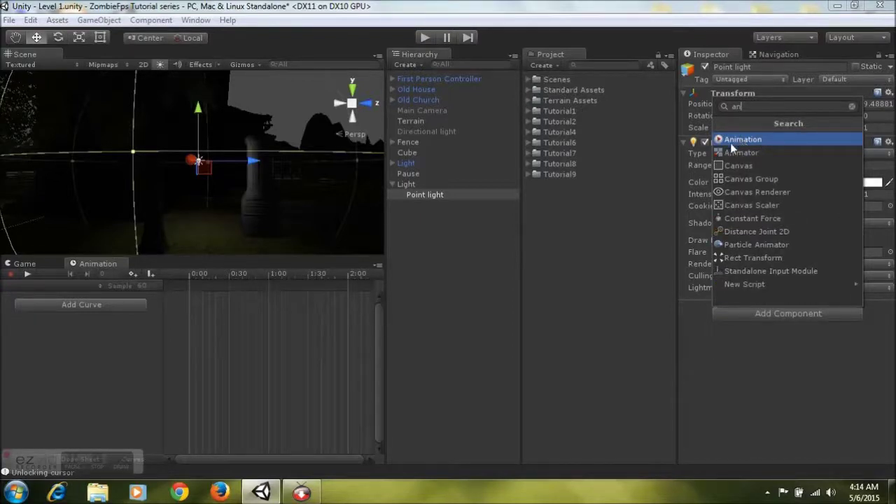
{"action": "left_click", "coordinate": [738, 143]}
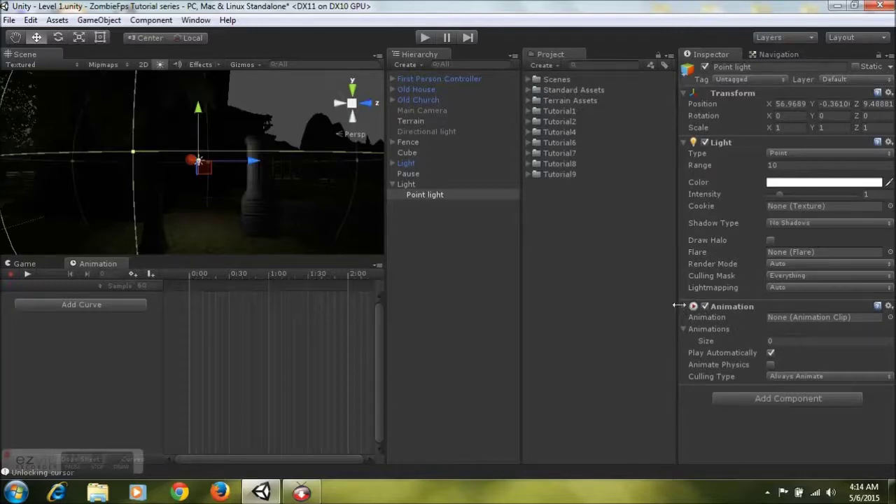
- Start recording and save the new animation clip as 'light1'
{"action": "left_click", "coordinate": [12, 274]}
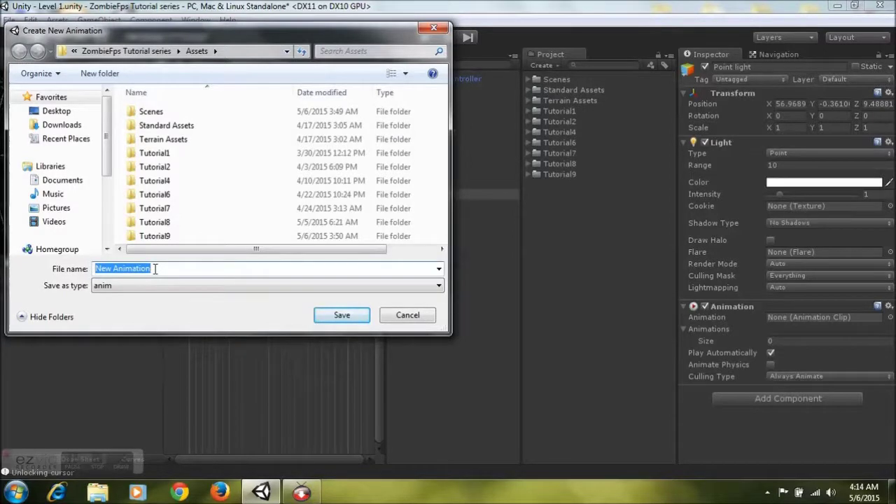
{"action": "type", "text": "l"}
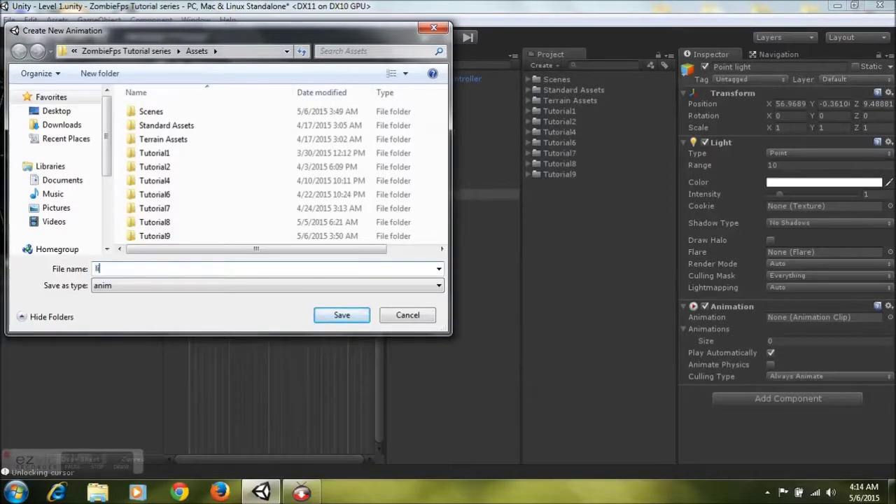
{"action": "type", "text": "ight1"}
{"action": "key", "text": "Return"}
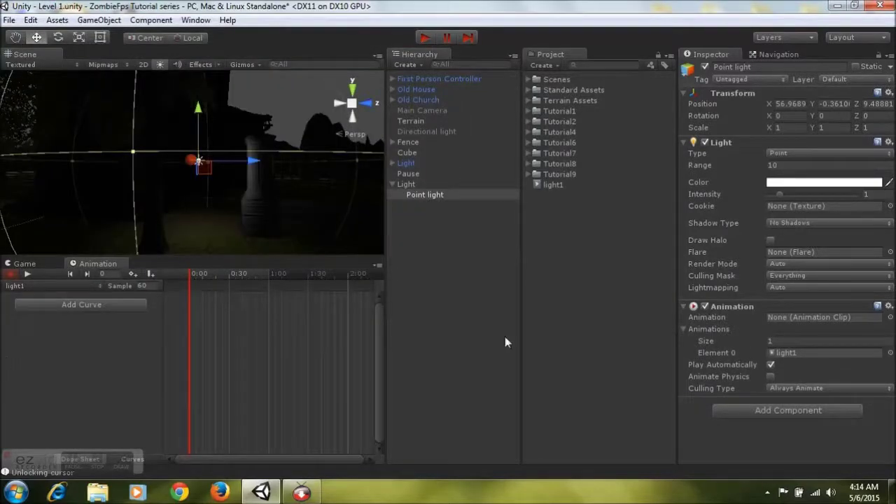
- Record a Light.Intensity keyframe at 0:00 holding value 1
{"action": "left_click_drag", "start_coordinate": [780, 195], "coordinate": [778, 195]}
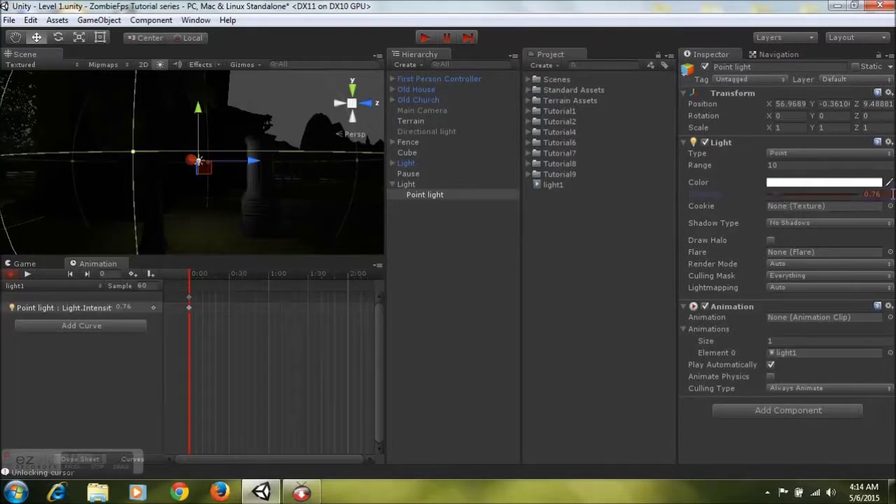
{"action": "type", "text": "0."}
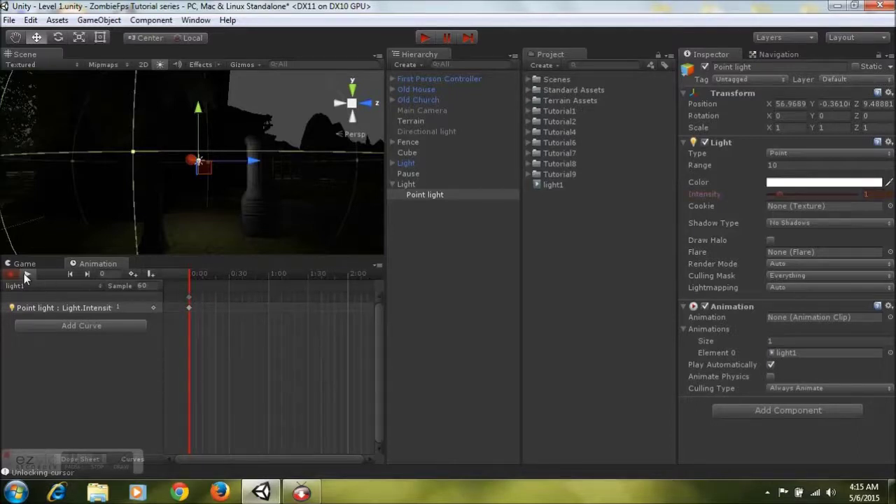
- Move the playhead a few frames ahead and set Intensity to 0
{"action": "right_click_drag", "start_coordinate": [259, 226], "coordinate": [266, 247]}
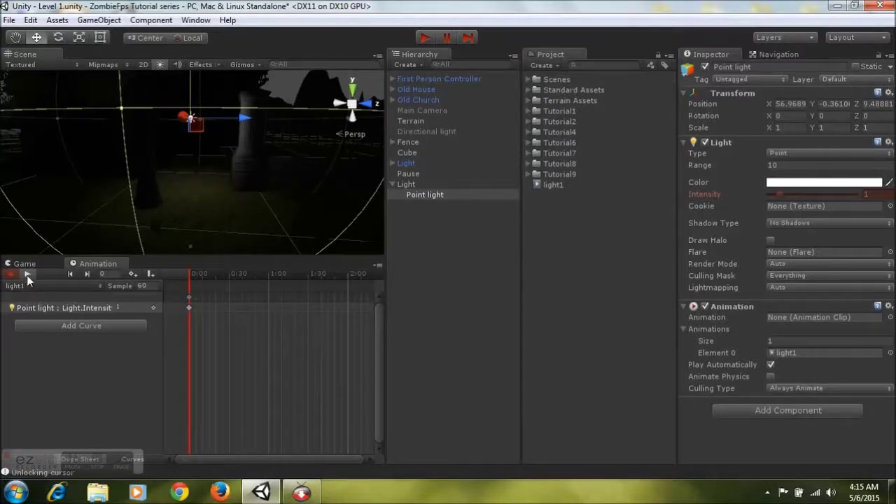
{"action": "left_click", "coordinate": [196, 278]}
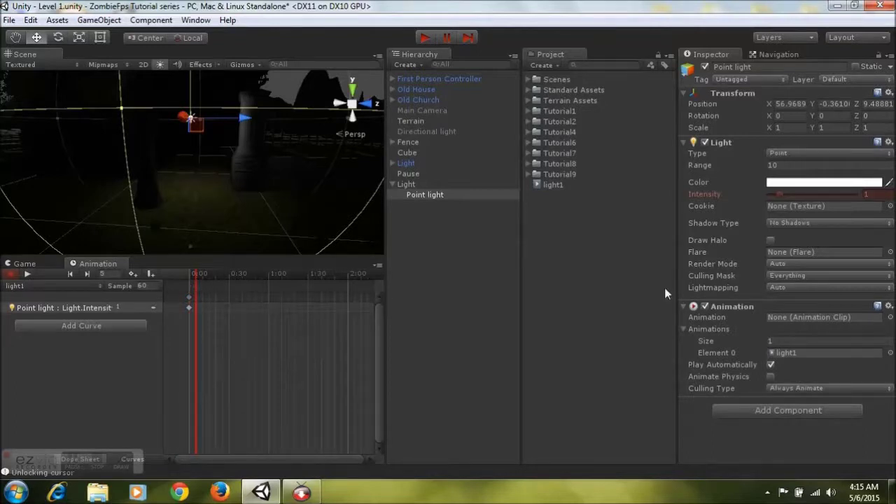
{"action": "double_click", "coordinate": [883, 196]}
{"action": "type", "text": "0"}
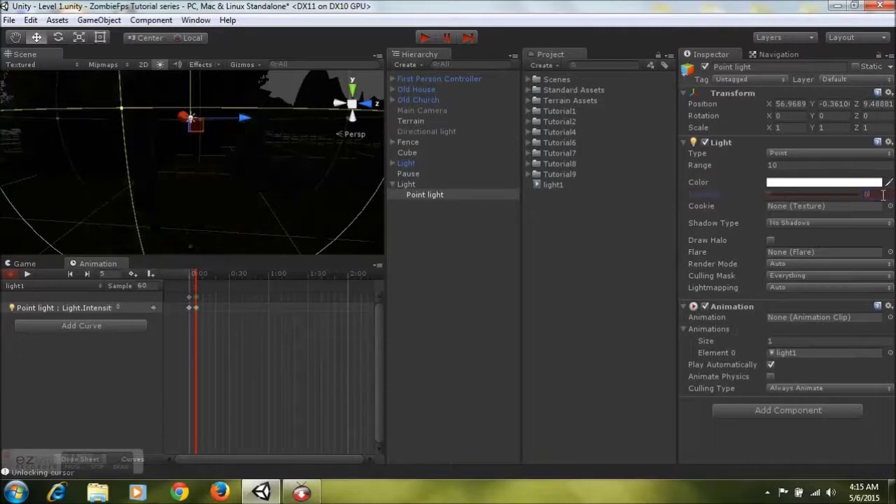
- Preview the flicker, shift the off keyframe later, and preview again
{"action": "left_click", "coordinate": [27, 275]}
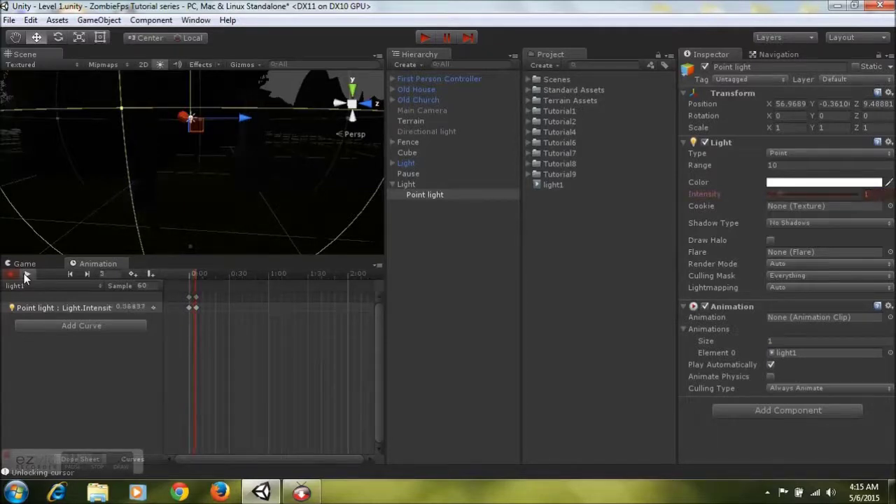
{"action": "left_click", "coordinate": [27, 274]}
{"action": "left_click_drag", "start_coordinate": [196, 296], "coordinate": [215, 300]}
{"action": "left_click", "coordinate": [32, 276]}
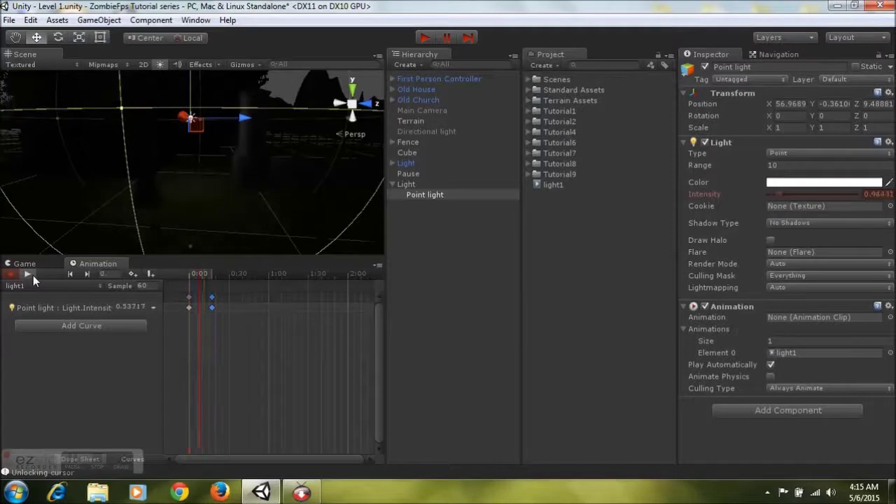
- Stop the preview and move the off keyframe back to frame 5
{"action": "left_click", "coordinate": [213, 299]}
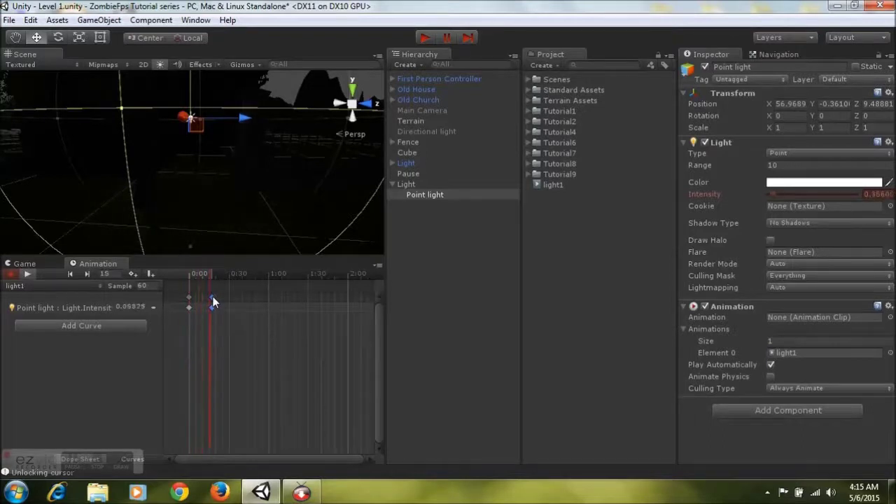
{"action": "left_click", "coordinate": [190, 273]}
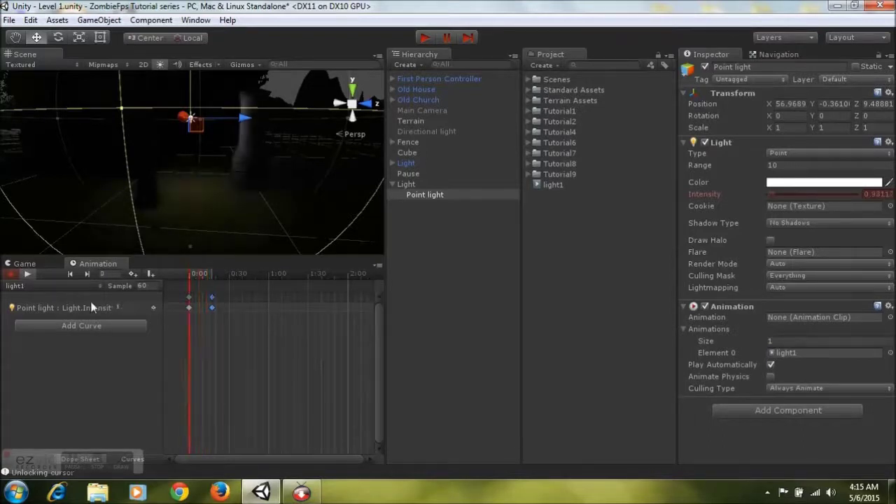
{"action": "left_click", "coordinate": [28, 274]}
{"action": "left_click_drag", "start_coordinate": [211, 297], "coordinate": [196, 297]}
- Add an Intensity keyframe of 1 at frame 11 and preview the flicker
{"action": "left_click", "coordinate": [203, 280]}
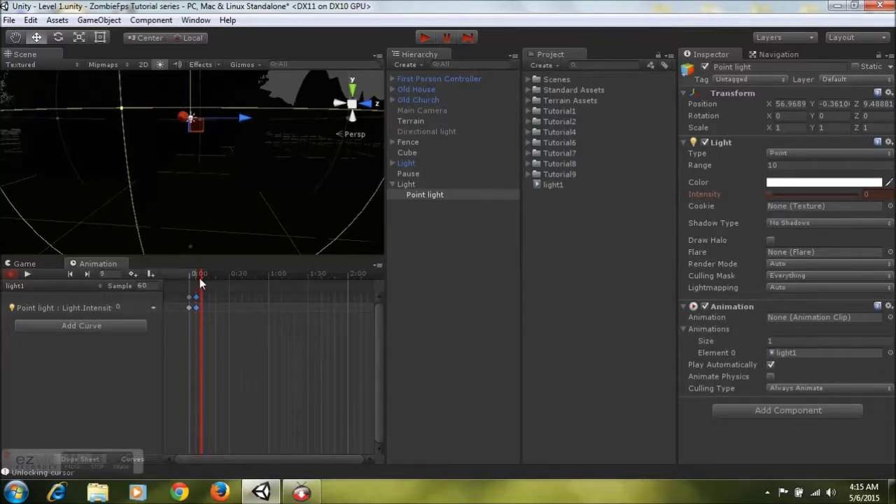
{"action": "left_click", "coordinate": [205, 284]}
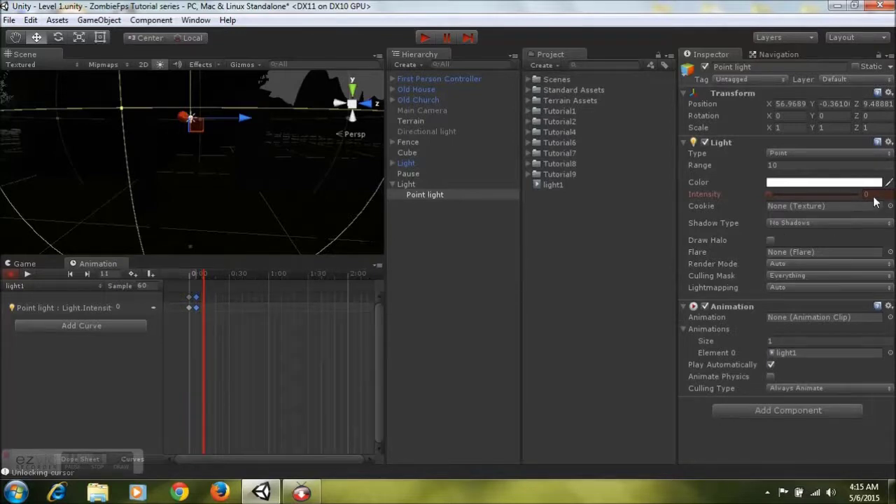
{"action": "type", "text": "1"}
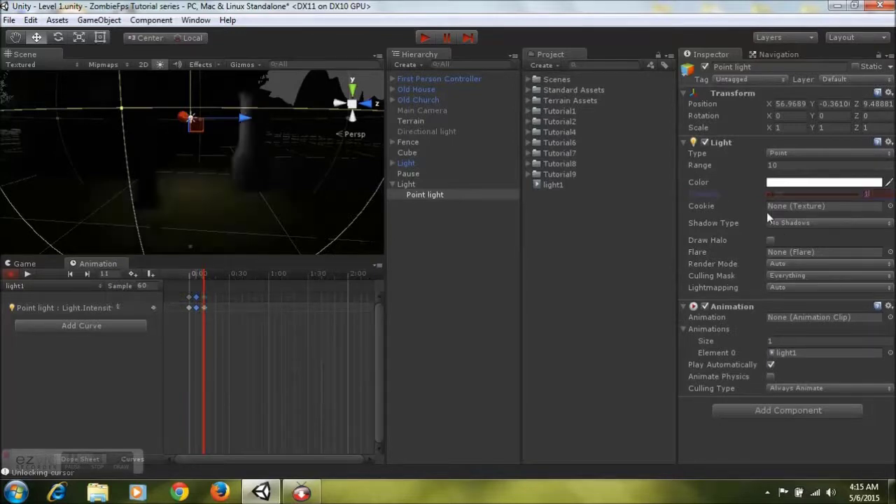
{"action": "left_click", "coordinate": [26, 273]}
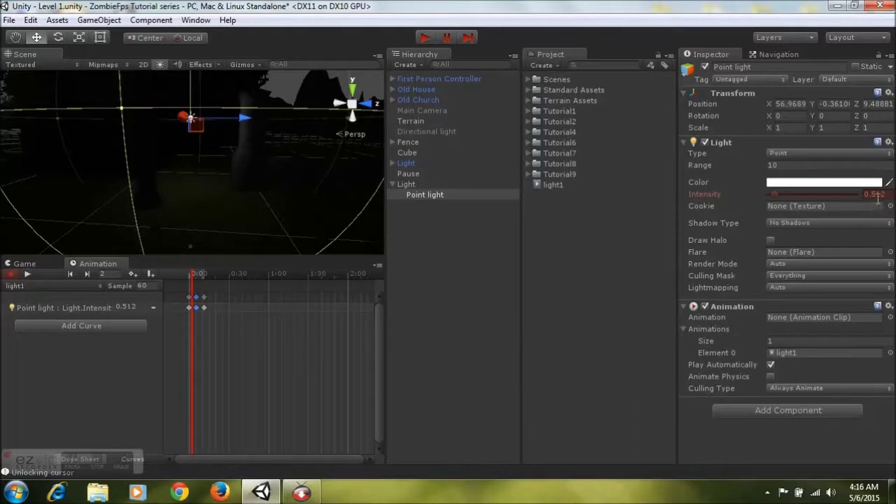
{"action": "left_click_drag", "start_coordinate": [196, 277], "coordinate": [210, 276]}
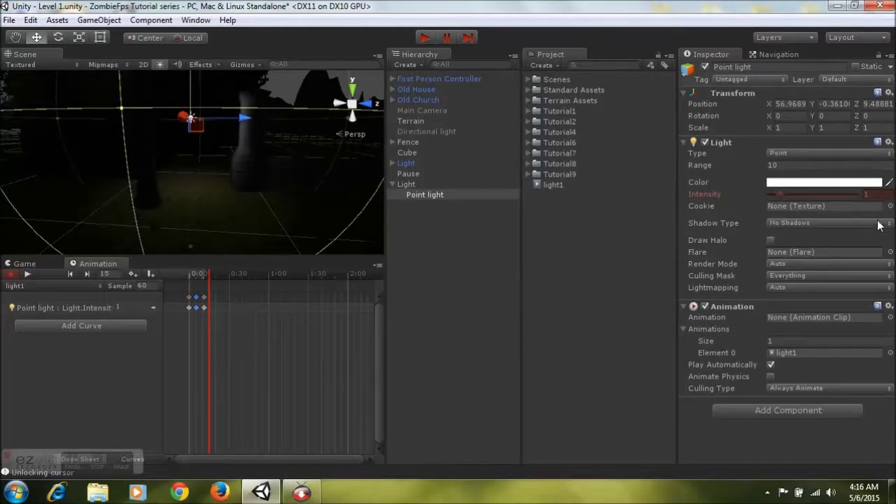
{"action": "left_click", "coordinate": [883, 194]}
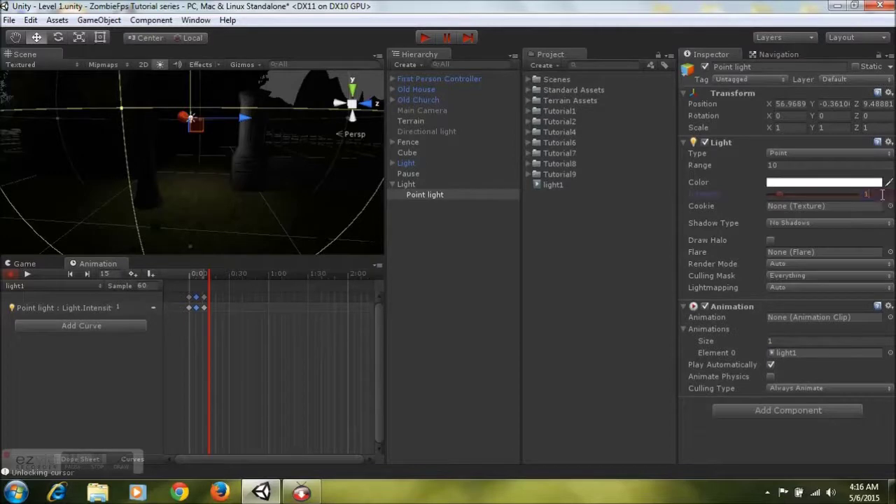